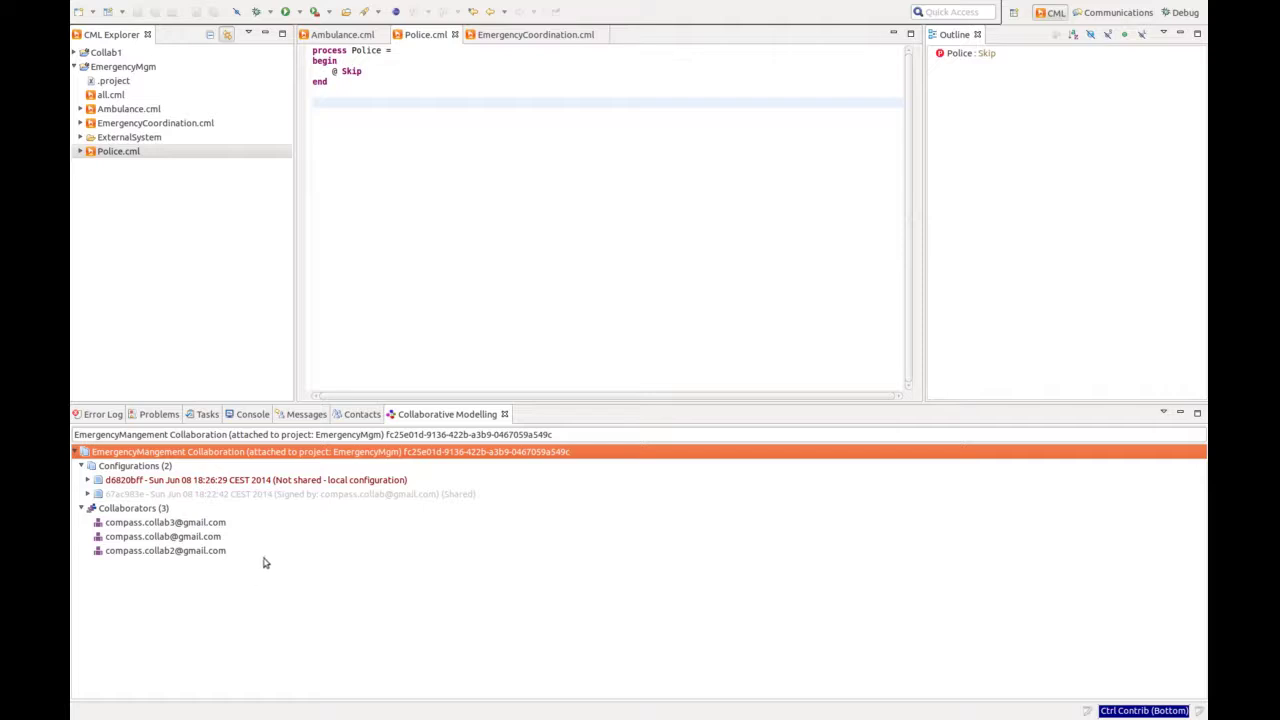
Examine the coordinator's shared configuration files and the EmergencyCoordination.cml, Police.cml and Ambulance.cml models
{"action": "left_click", "coordinate": [87, 494]}
{"action": "left_click", "coordinate": [95, 508]}
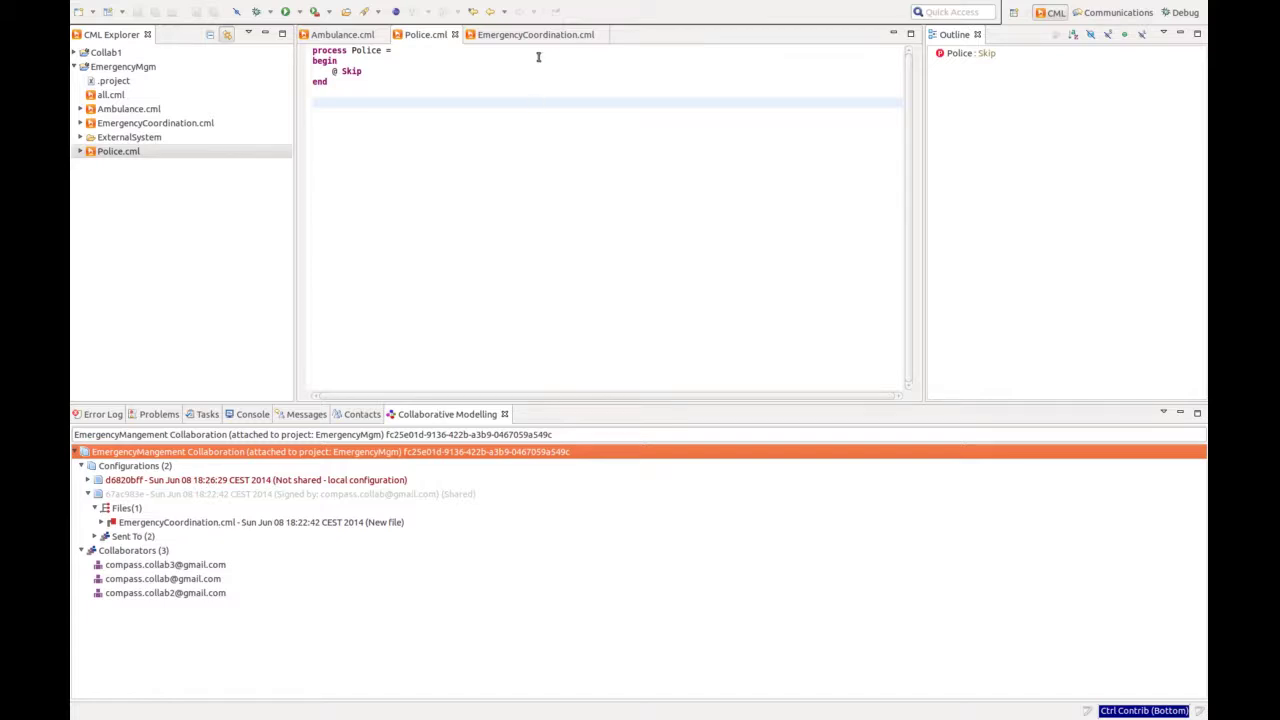
{"action": "double_click", "coordinate": [155, 123]}
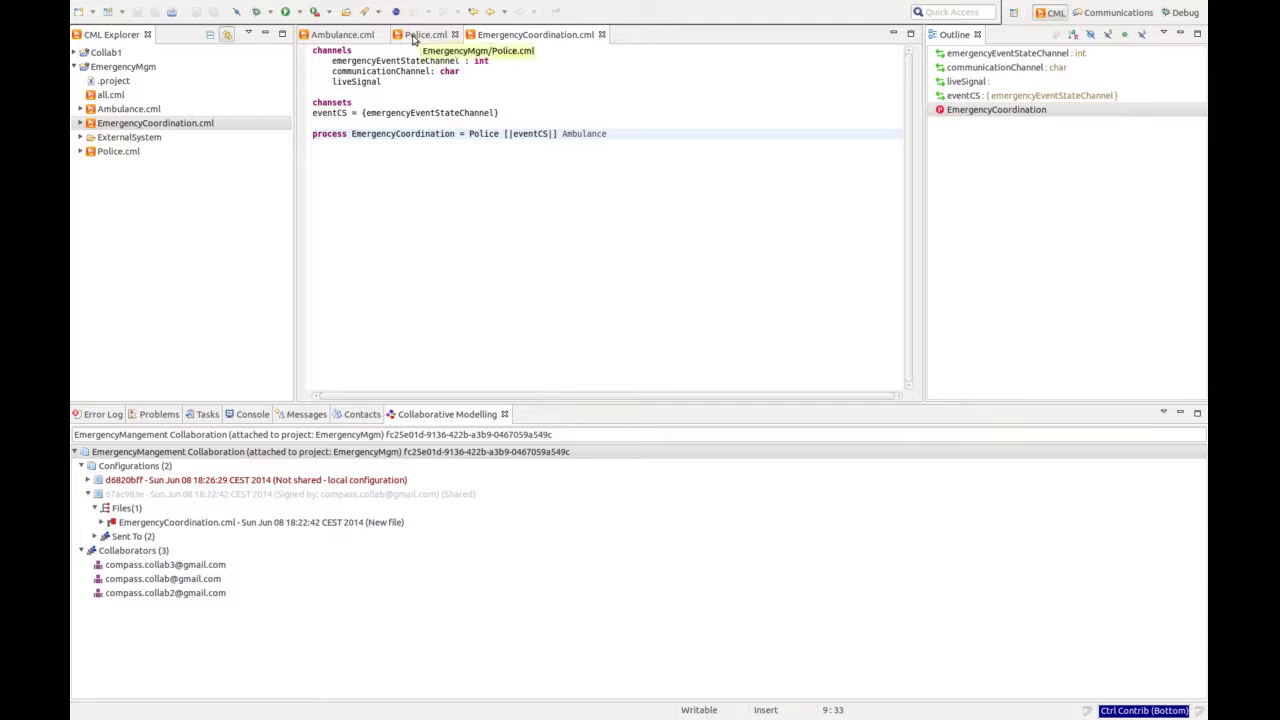
{"action": "left_click", "coordinate": [414, 37]}
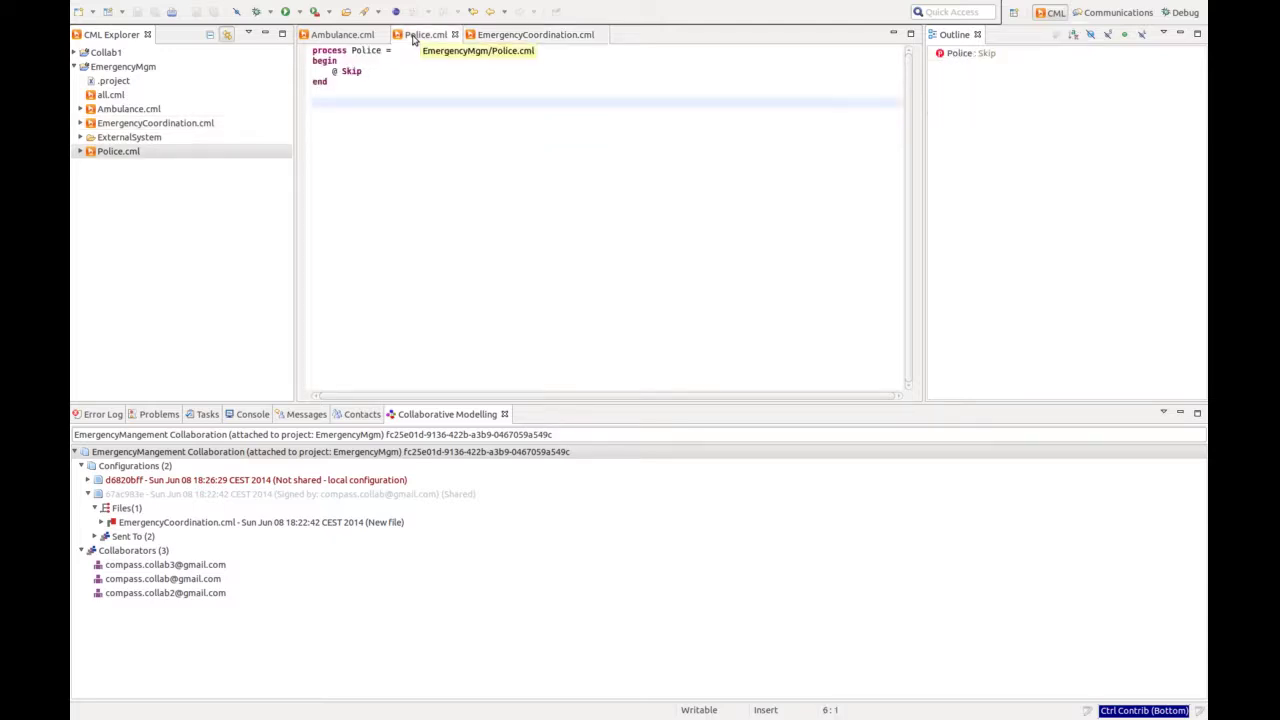
{"action": "left_click", "coordinate": [357, 38]}
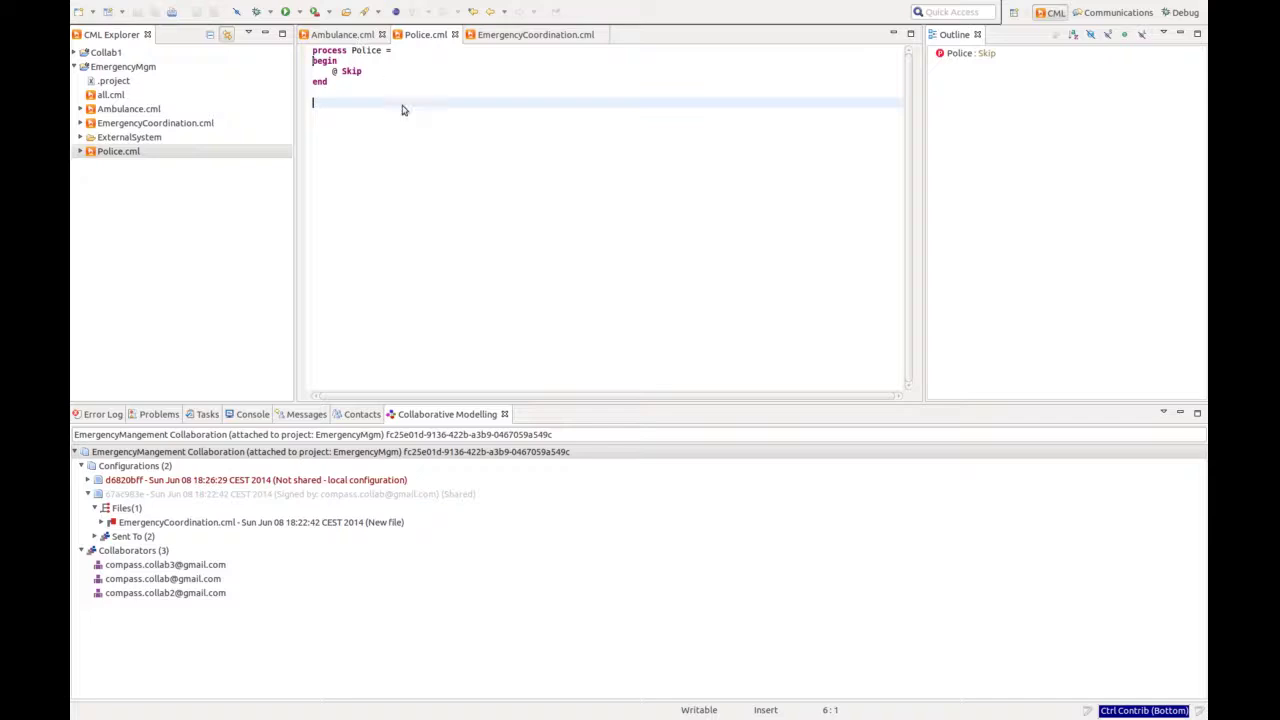
{"action": "left_click", "coordinate": [530, 38]}
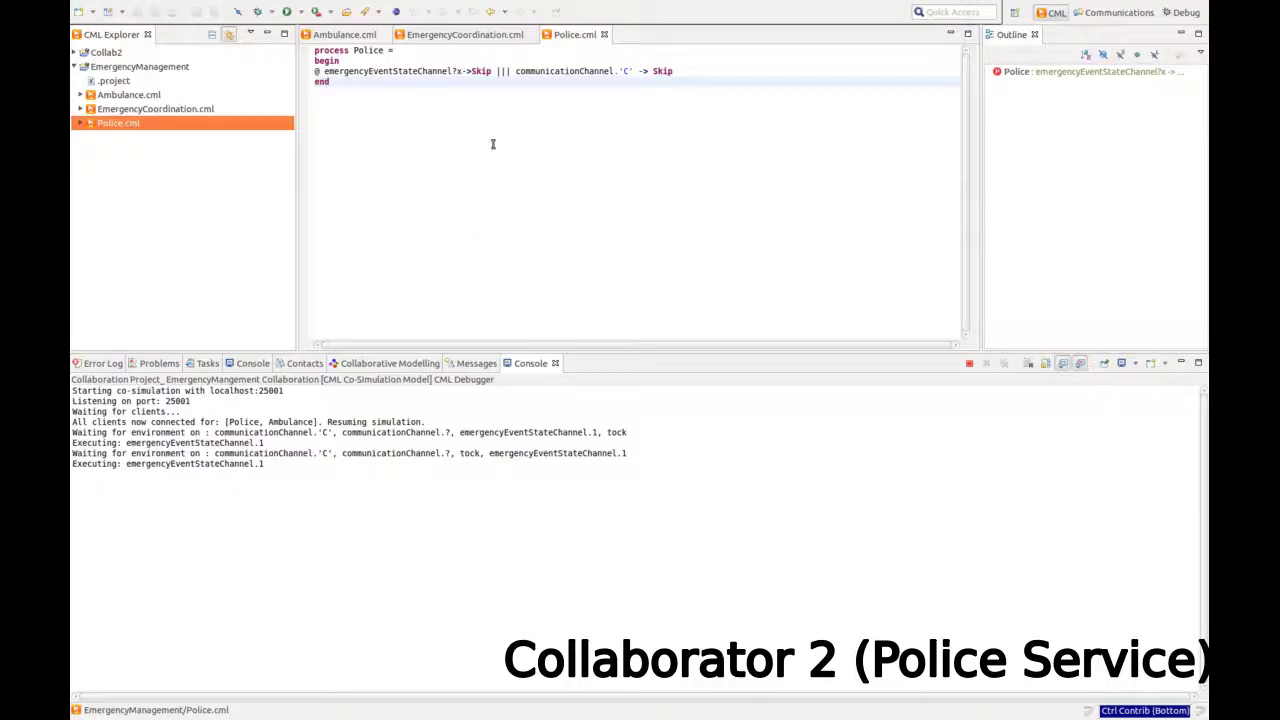
Review the coordination model, process files and collaboration configurations in the Police instance, and Police.cml and Ambulance.cml in the Ambulance instance
{"action": "left_click", "coordinate": [466, 35]}
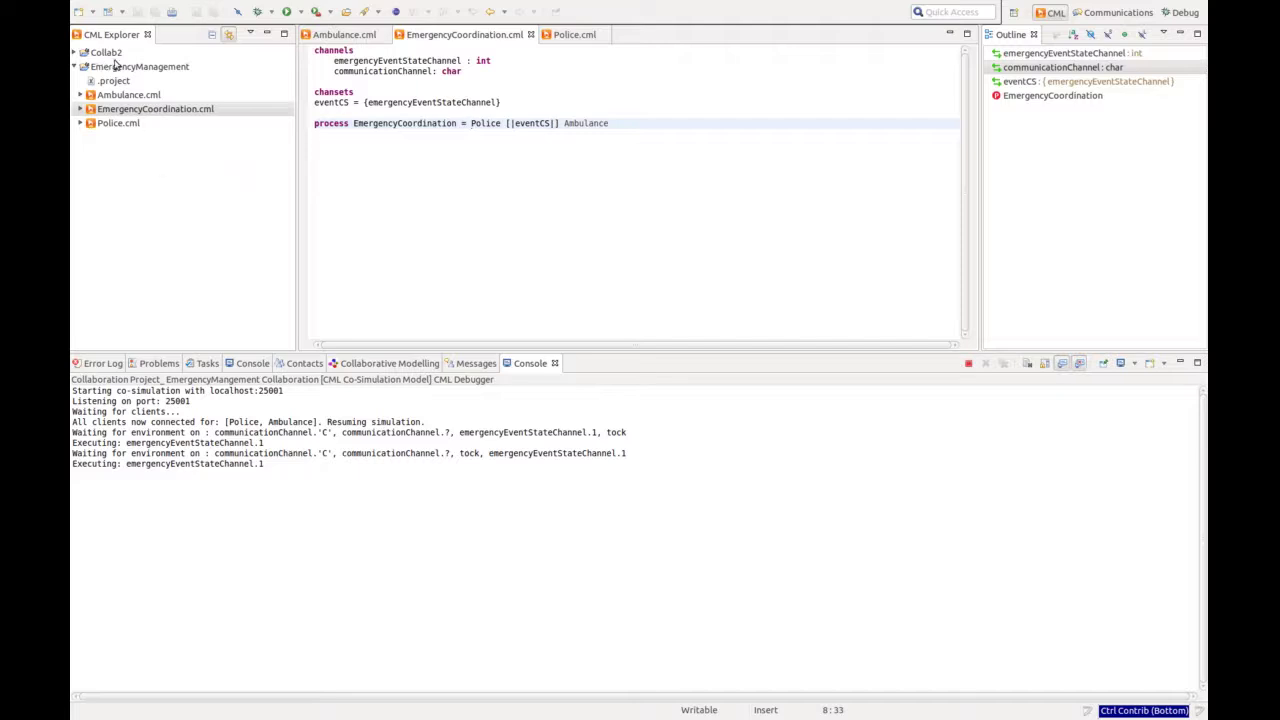
{"action": "left_click", "coordinate": [353, 364]}
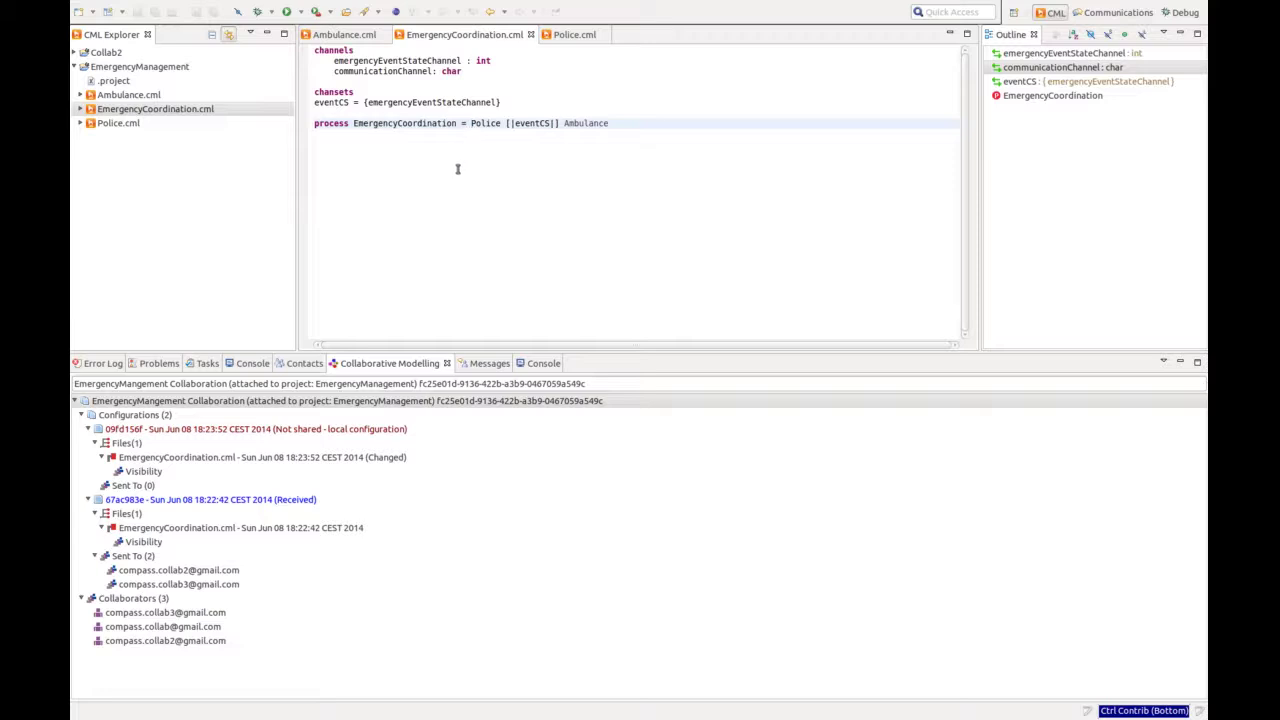
{"action": "left_click", "coordinate": [341, 38]}
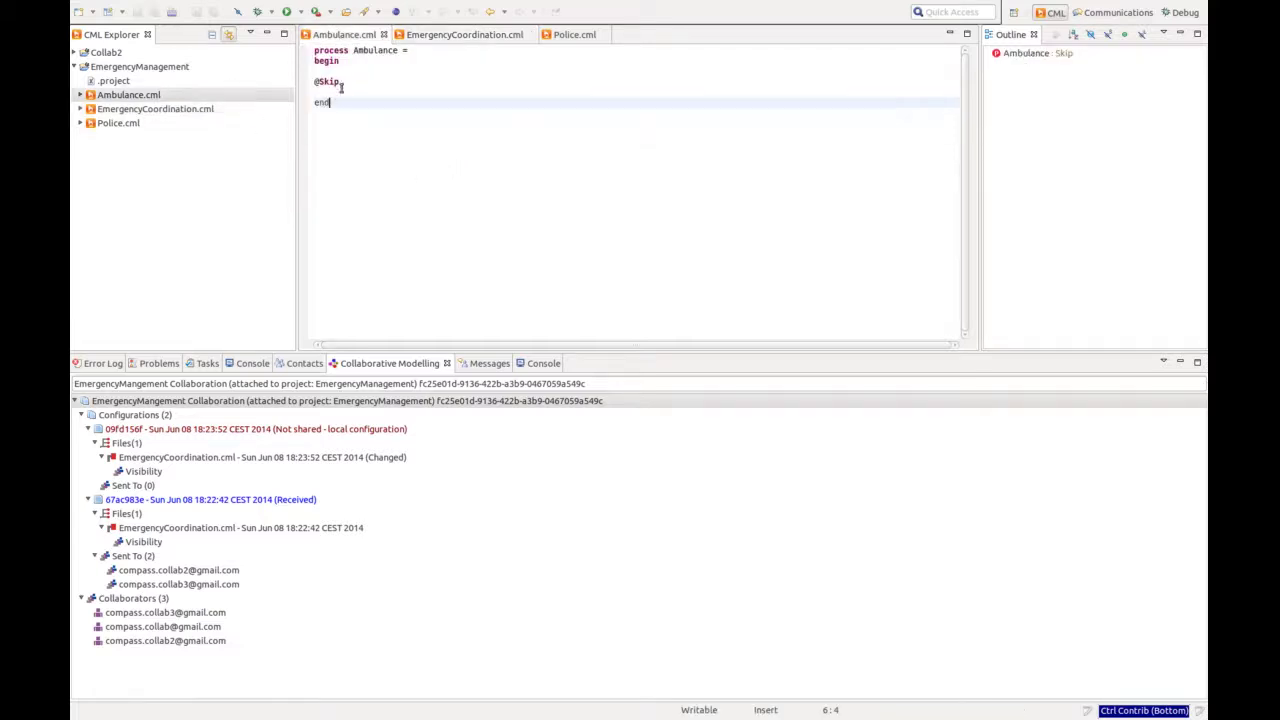
{"action": "left_click", "coordinate": [570, 34]}
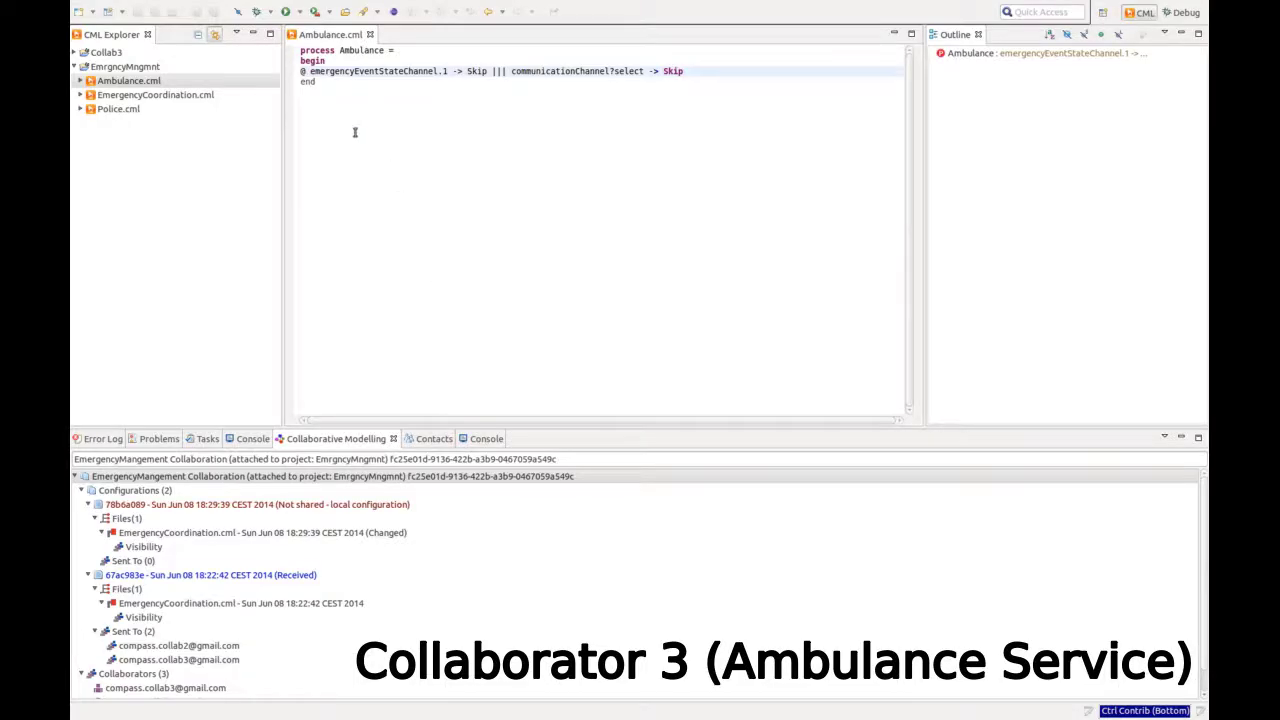
{"action": "double_click", "coordinate": [133, 113]}
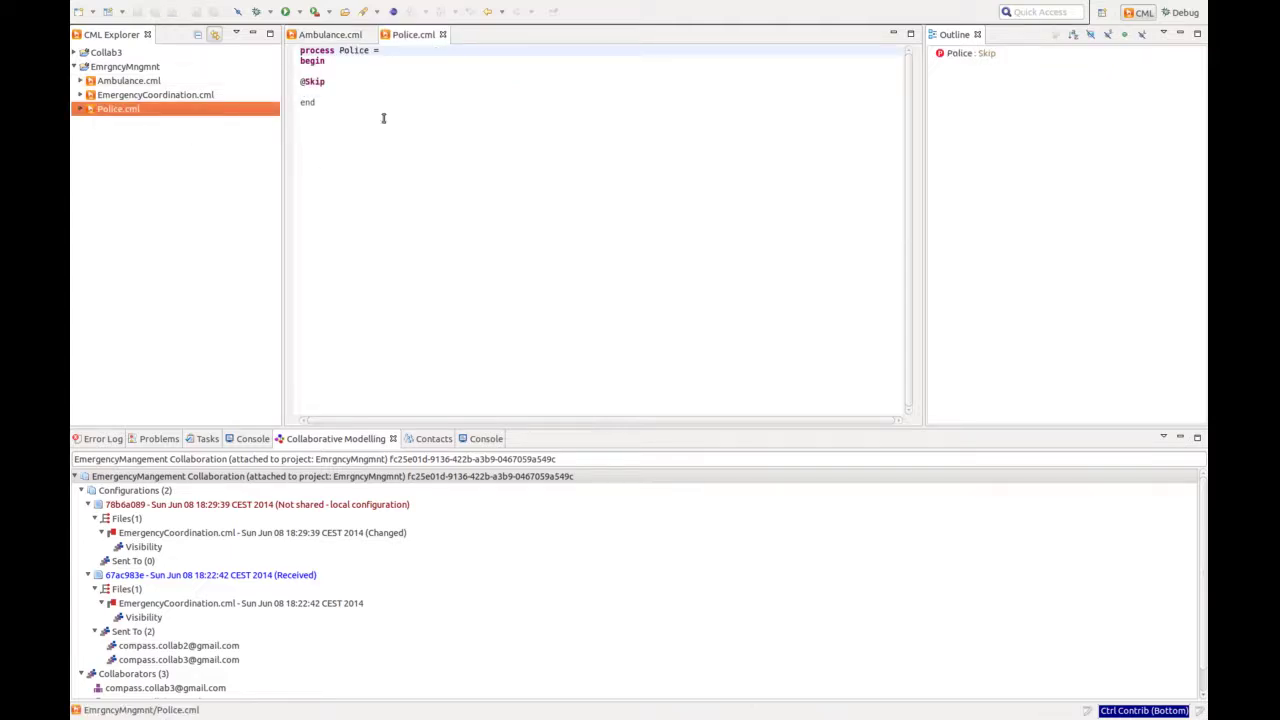
{"action": "left_click", "coordinate": [329, 34]}
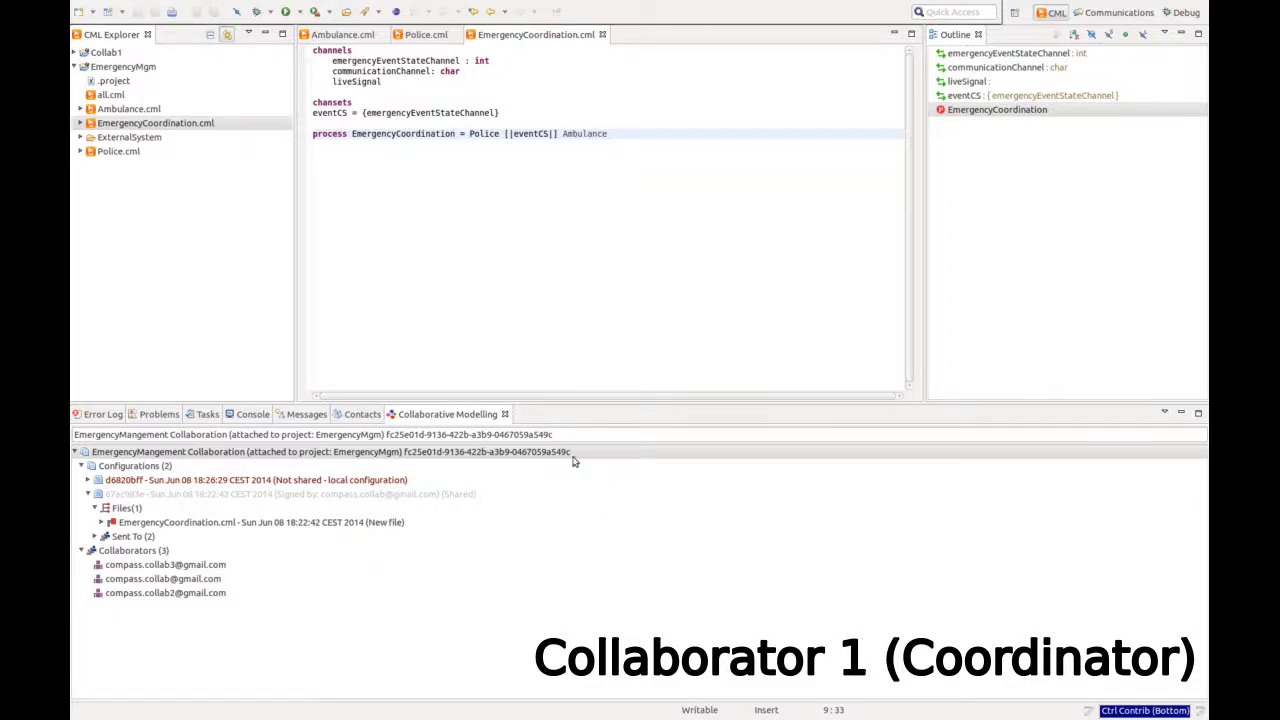
Initiate a distributed simulation from the coordinator's collaboration project, with EmergencyCoordination as coordinating process in Animate mode
{"action": "right_click", "coordinate": [566, 456]}
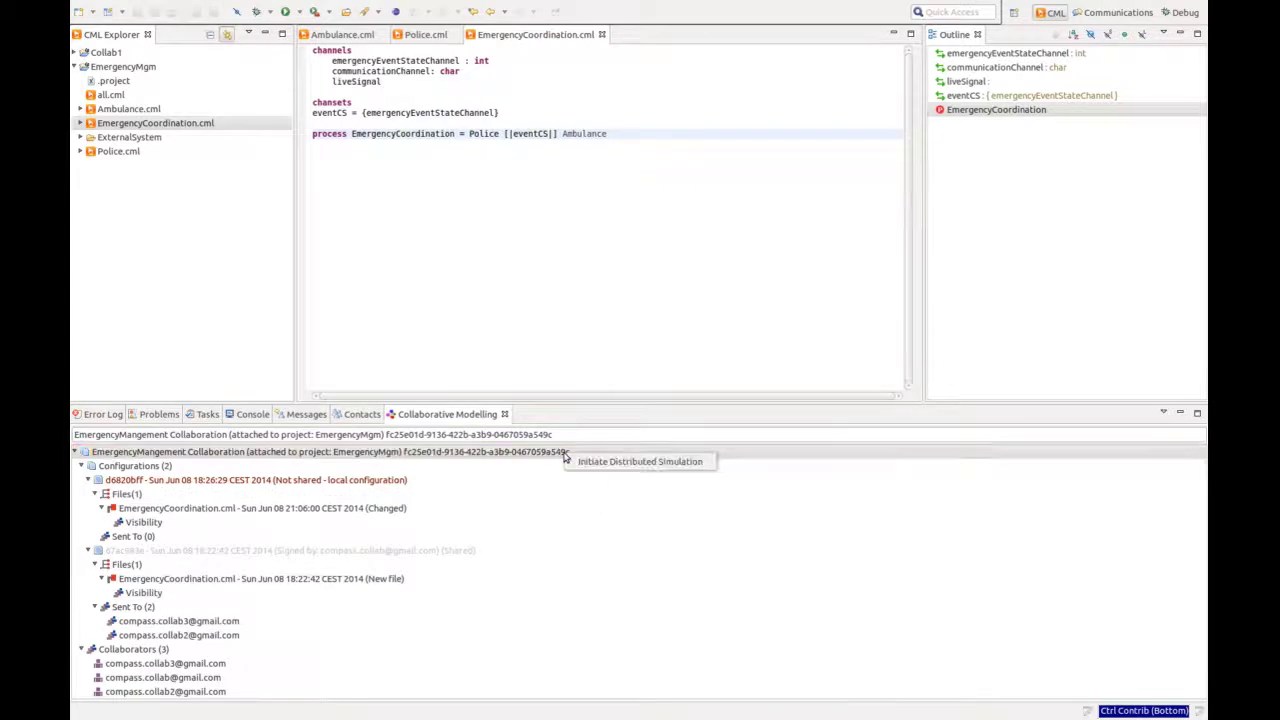
{"action": "left_click", "coordinate": [712, 463]}
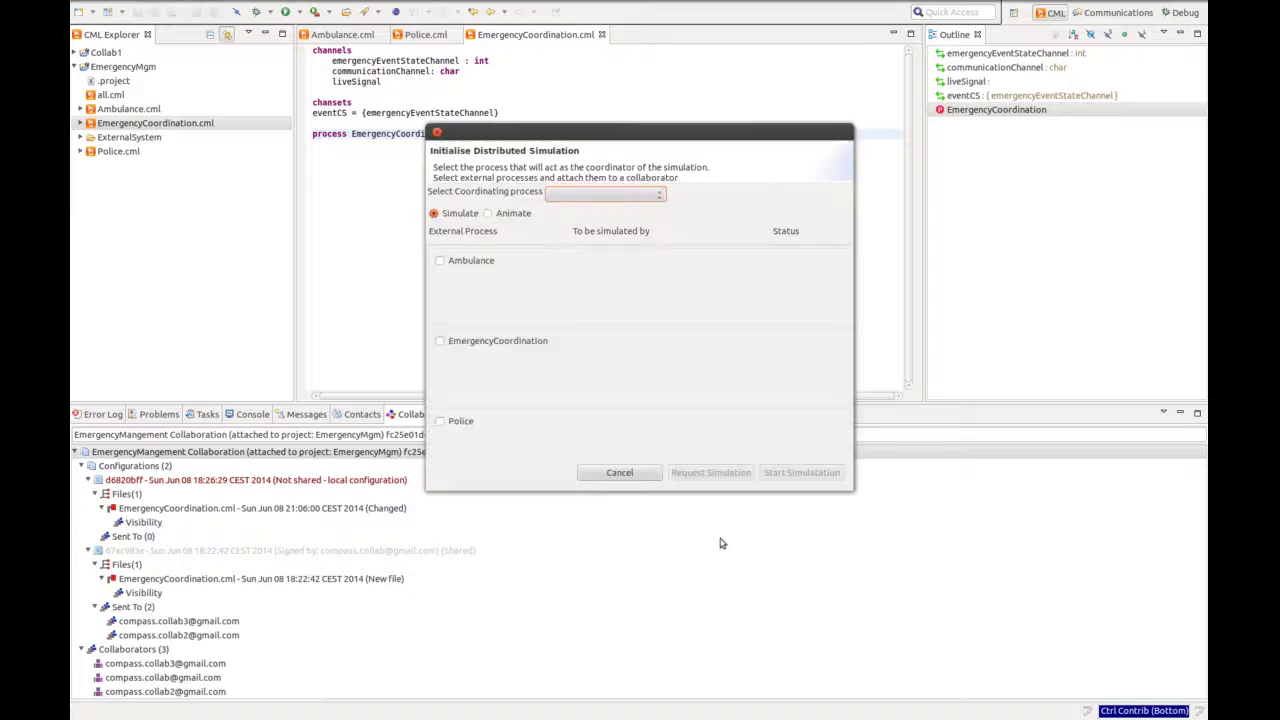
{"action": "left_click", "coordinate": [660, 196]}
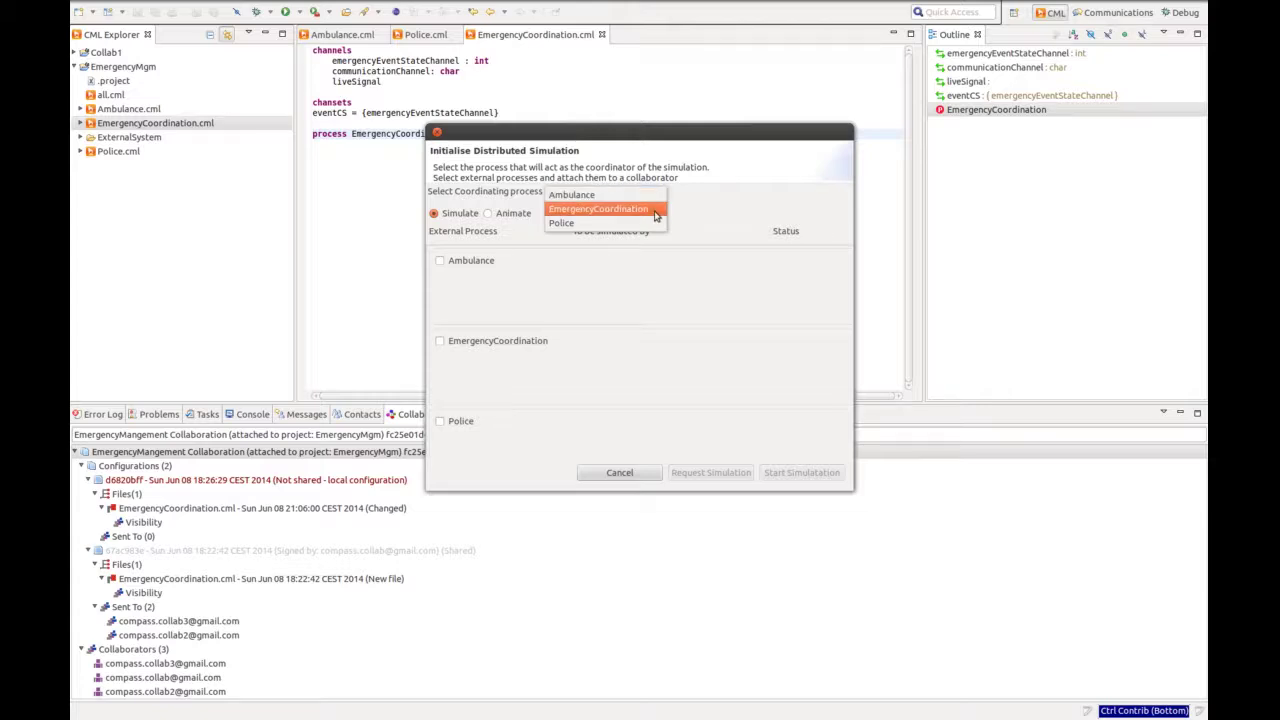
{"action": "left_click", "coordinate": [655, 210]}
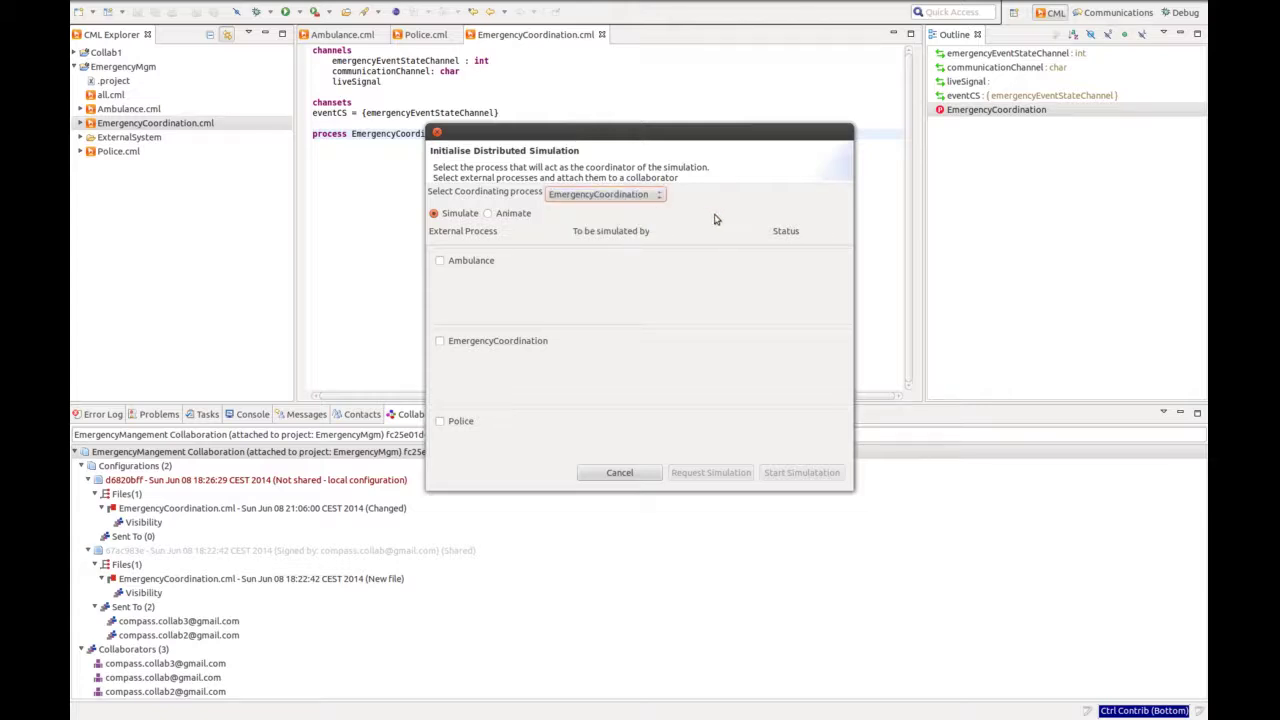
{"action": "left_click", "coordinate": [489, 215]}
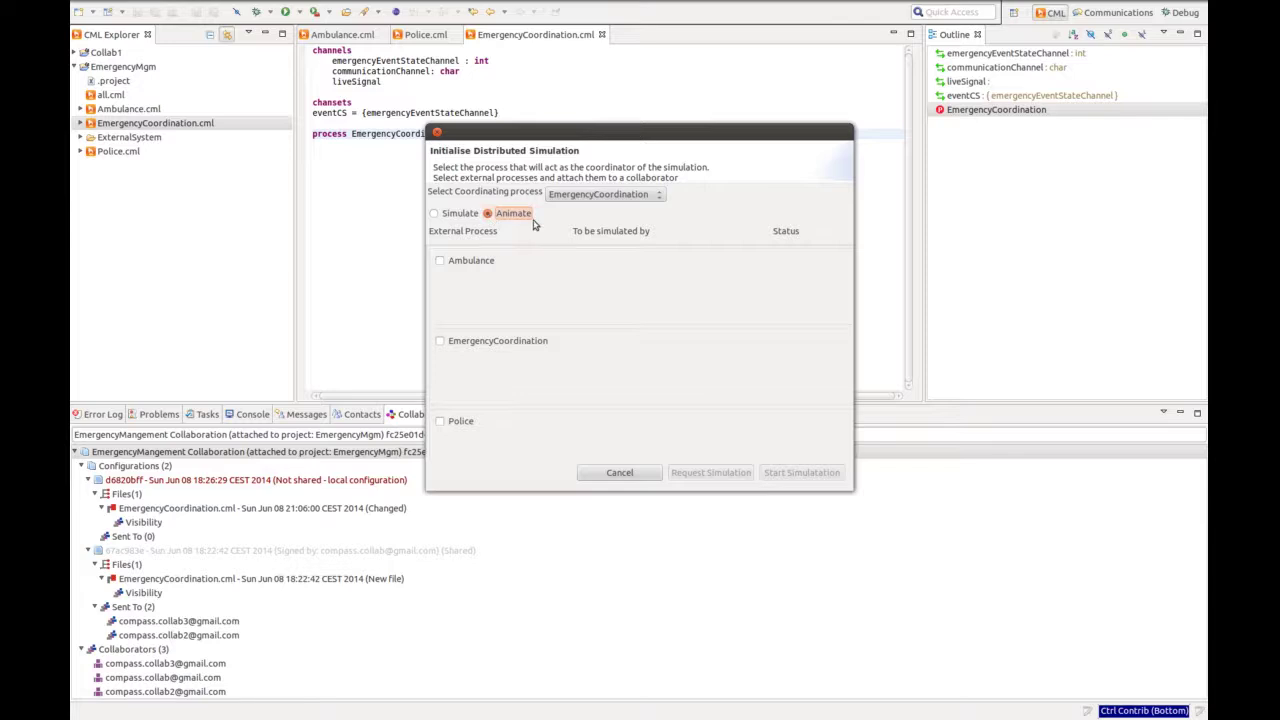
Assign the external Ambulance process to collaborator 3 and Police to collaborator 2, and request the simulation
{"action": "left_click", "coordinate": [441, 263]}
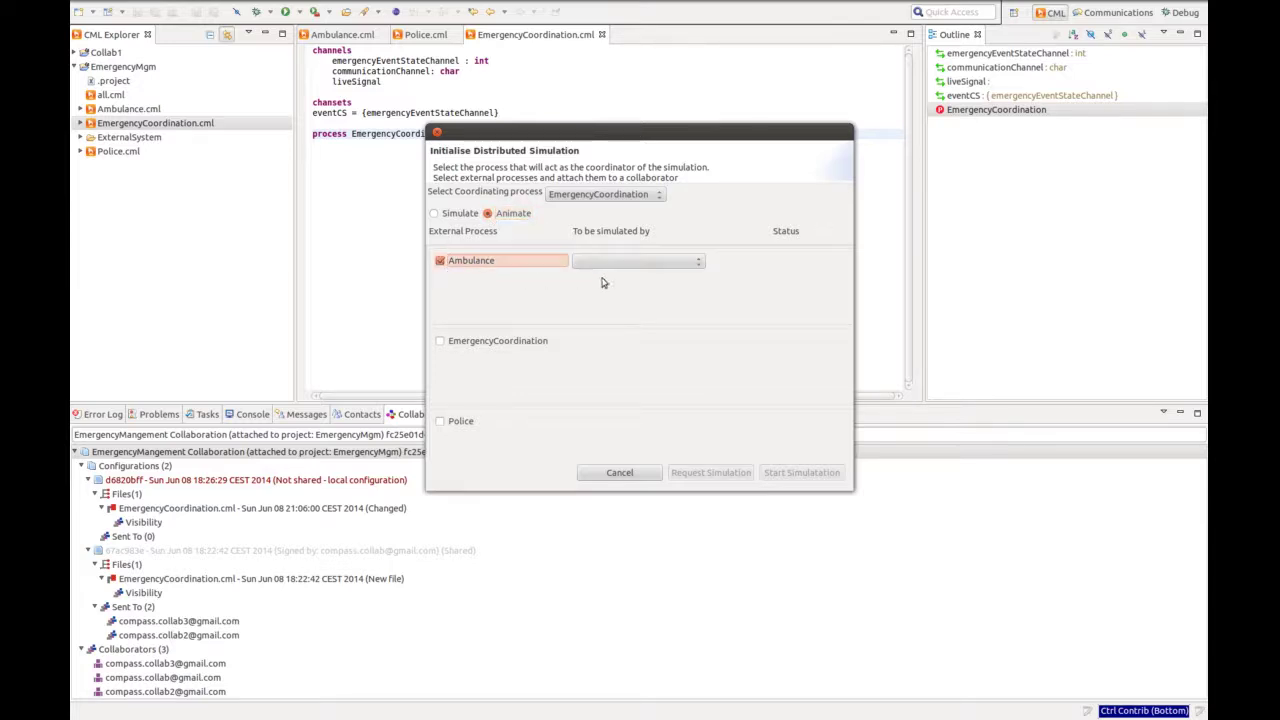
{"action": "left_click", "coordinate": [688, 266]}
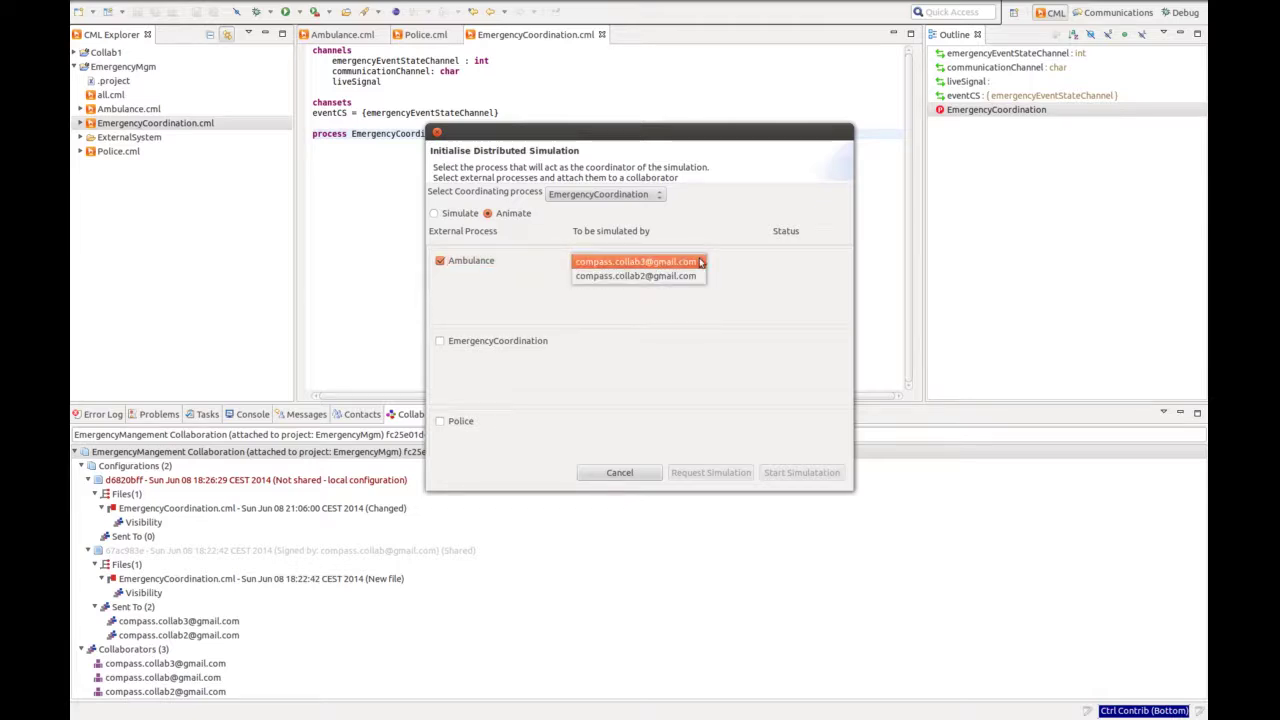
{"action": "left_click", "coordinate": [650, 261]}
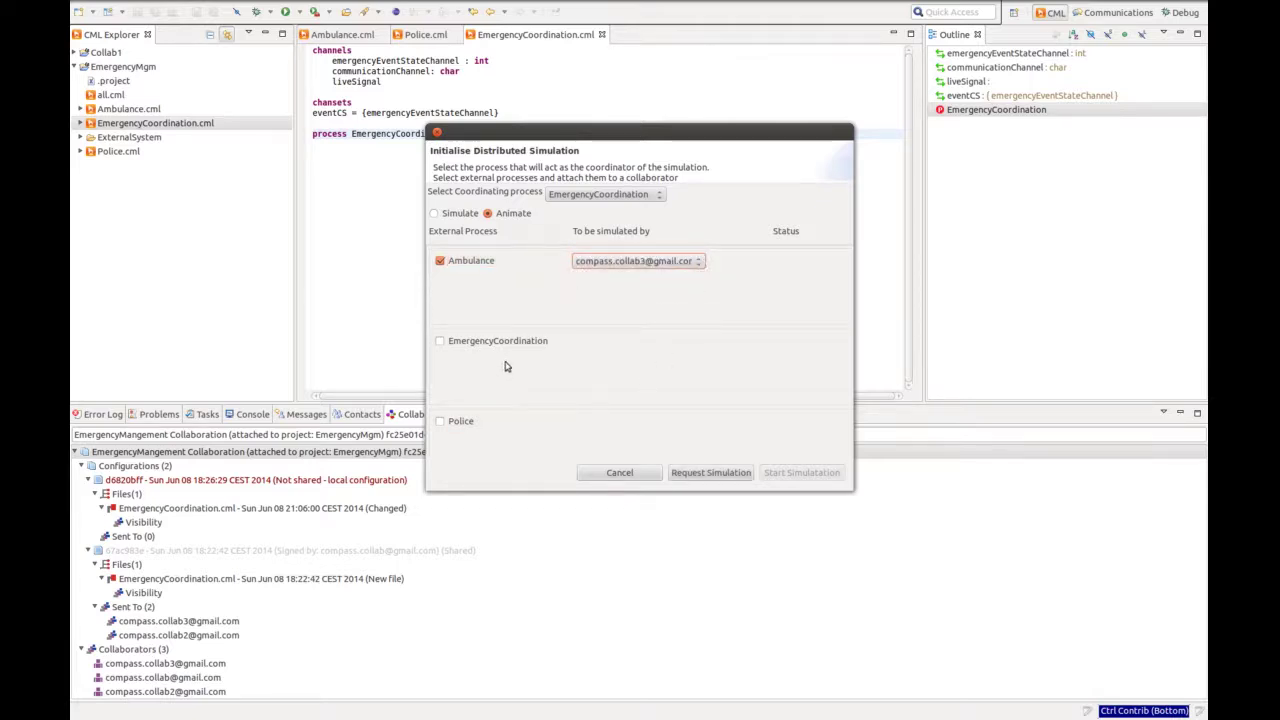
{"action": "left_click", "coordinate": [441, 424]}
{"action": "left_click", "coordinate": [703, 423]}
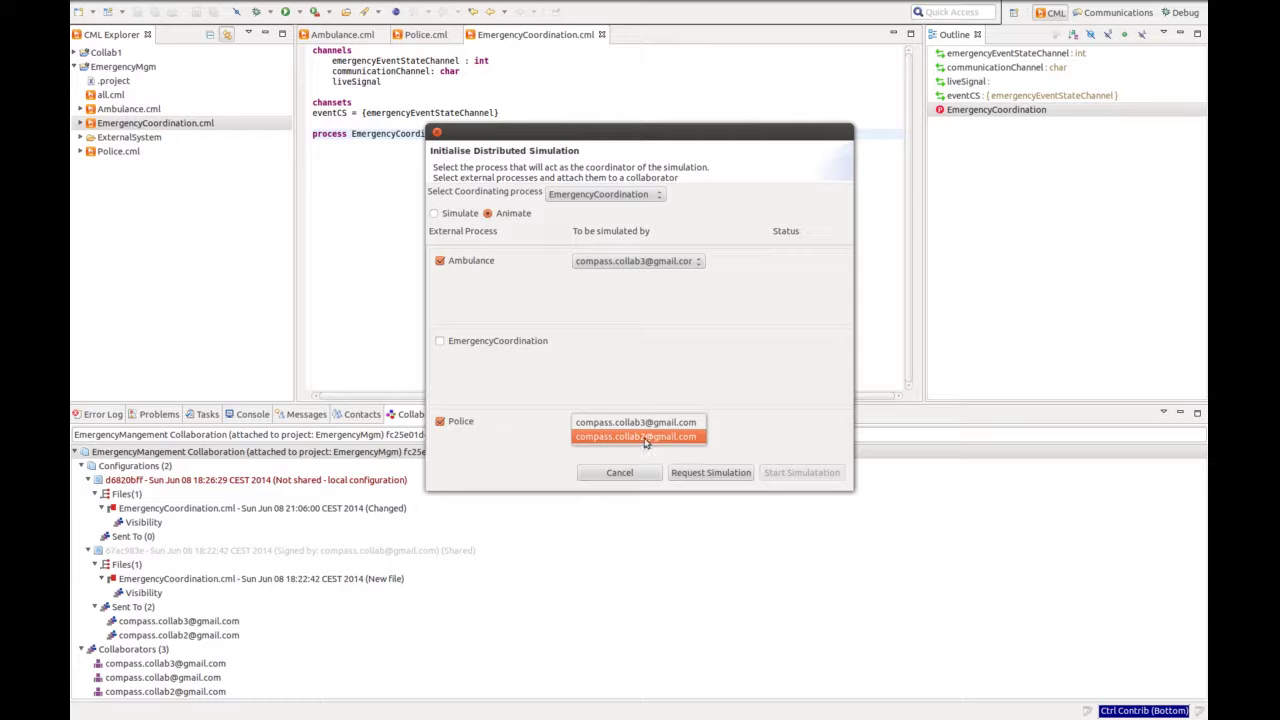
{"action": "left_click", "coordinate": [703, 437]}
{"action": "left_click", "coordinate": [719, 477]}
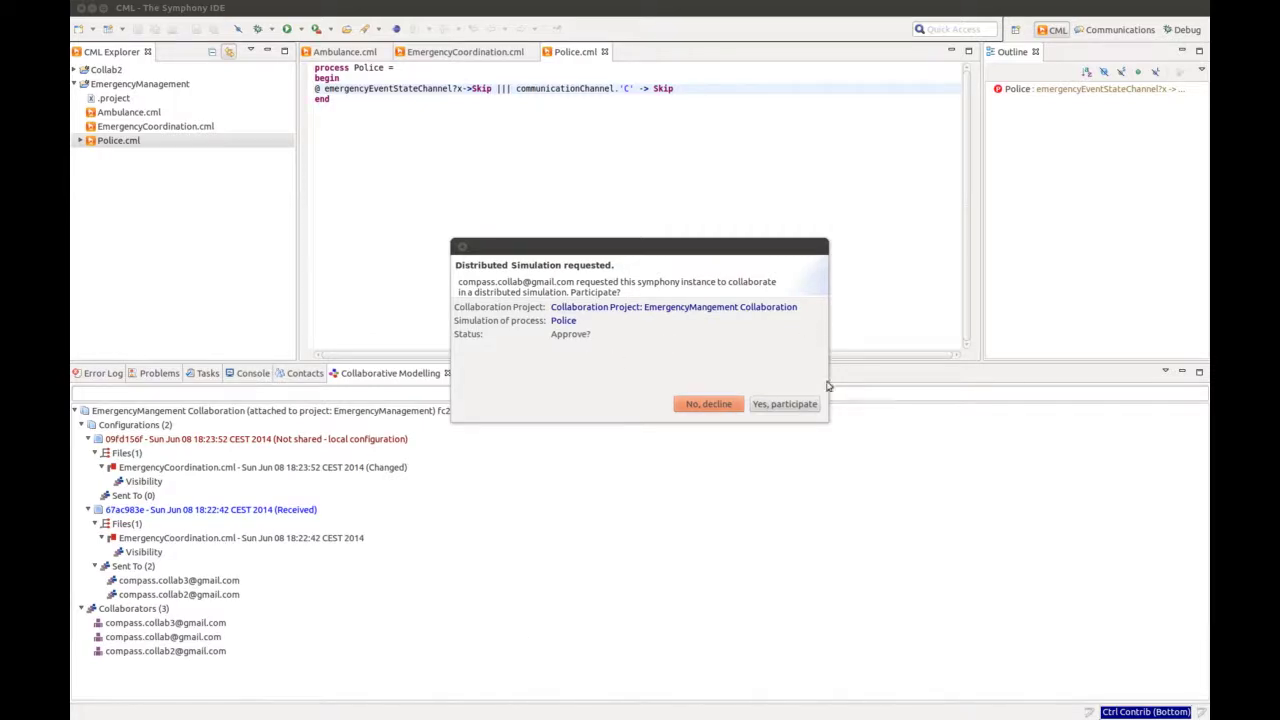
Accept the simulation requests in the Police and Ambulance instances and start the simulation from the coordinator
{"action": "left_click", "coordinate": [802, 408]}
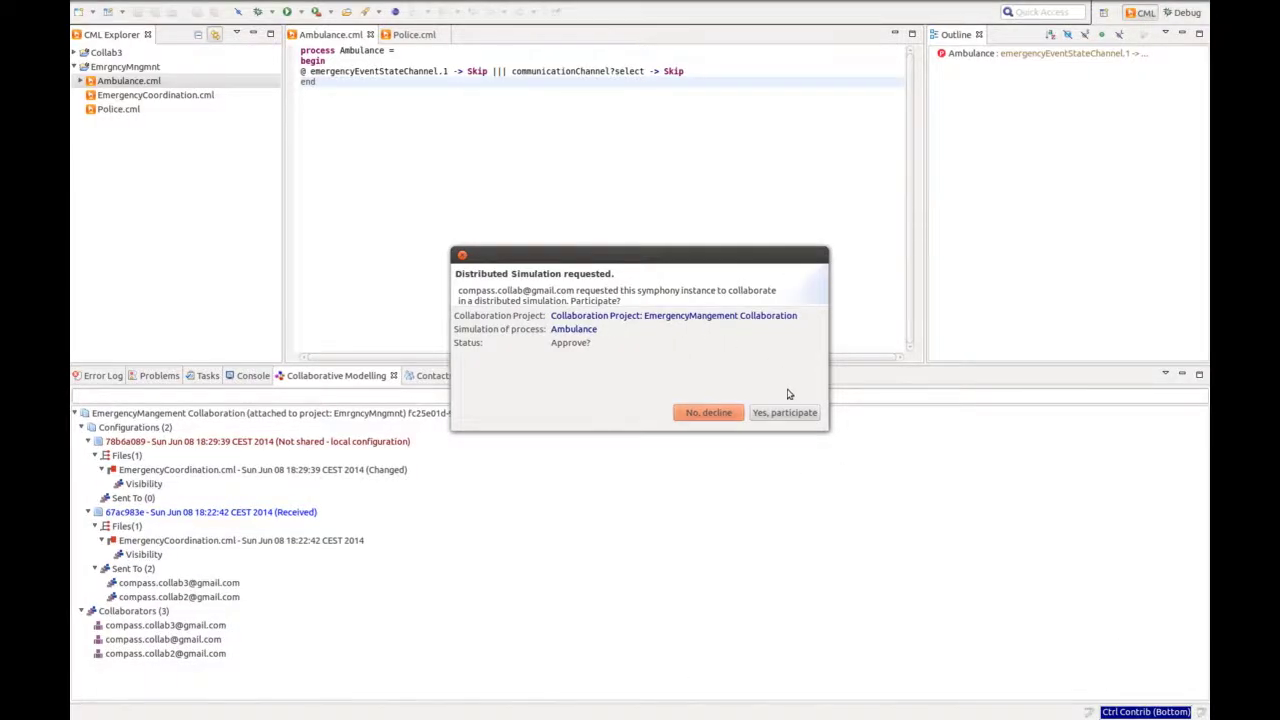
{"action": "left_click", "coordinate": [813, 414]}
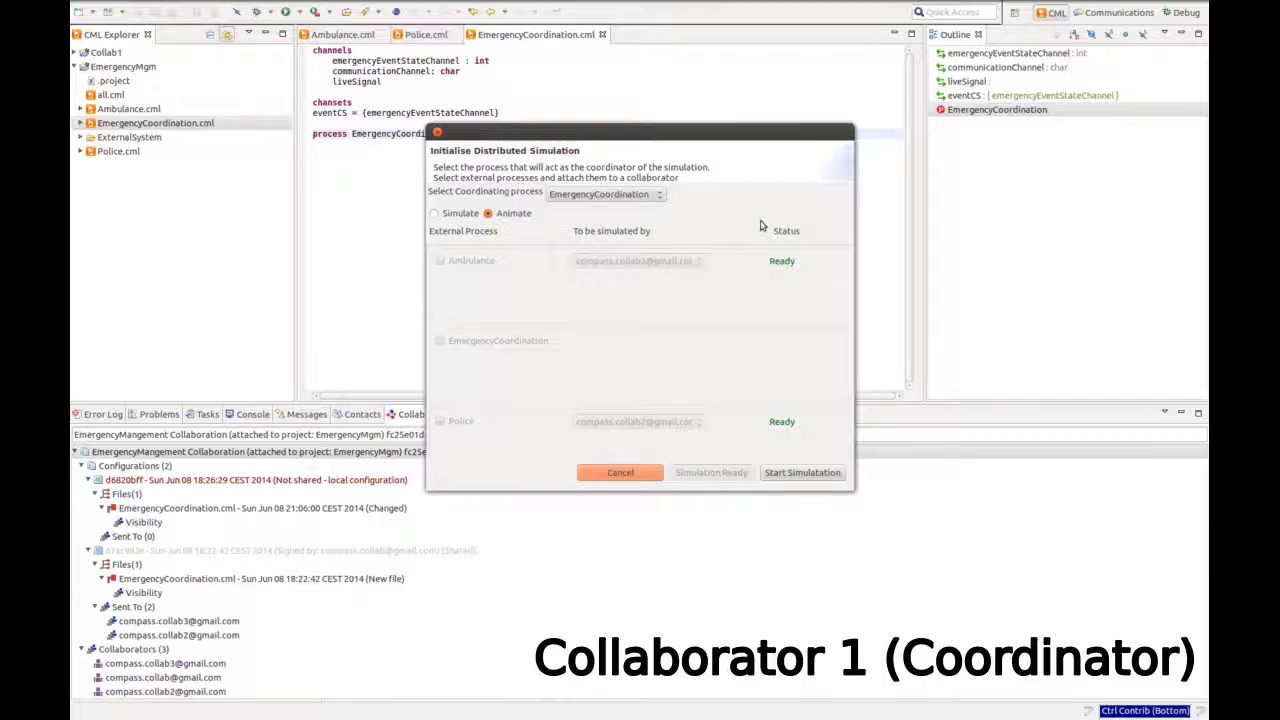
{"action": "left_click", "coordinate": [802, 473]}
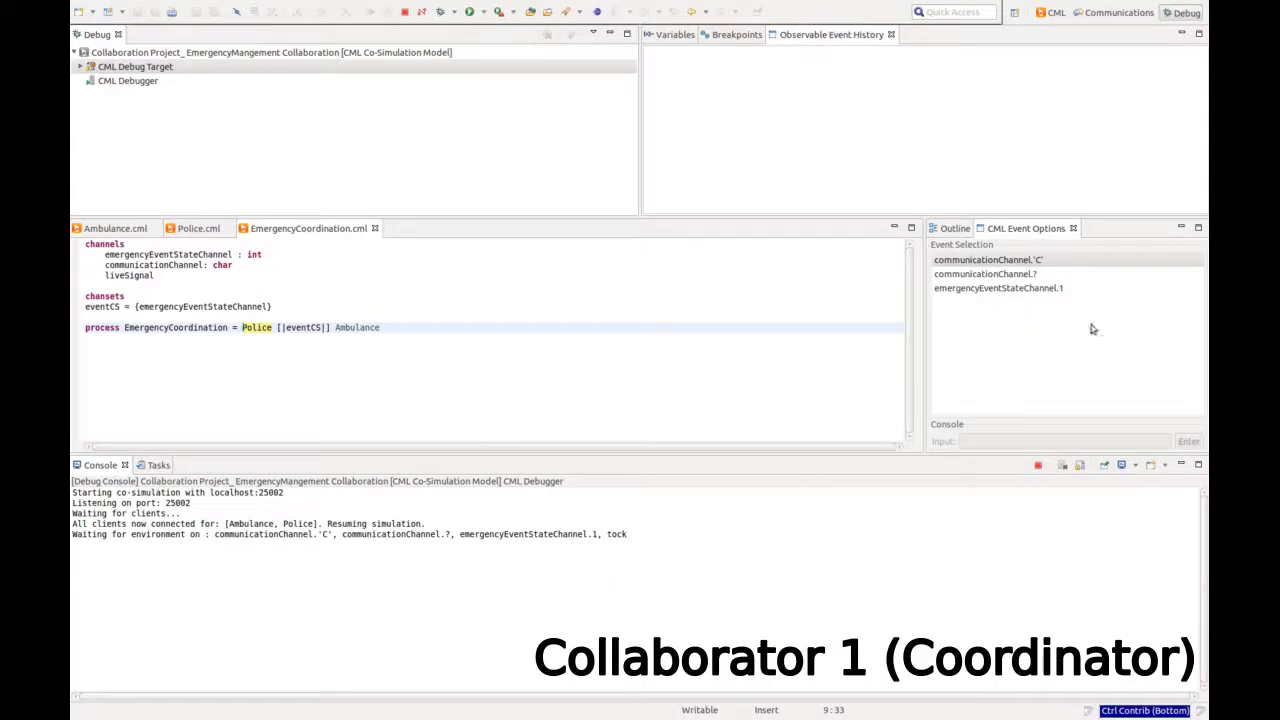
Execute communicationChannel.'C' in the coordinator, emergencyEventStateChannel.1 in the Ambulance instance, and communicationChannel.'C' in the Police instance
{"action": "double_click", "coordinate": [1037, 262]}
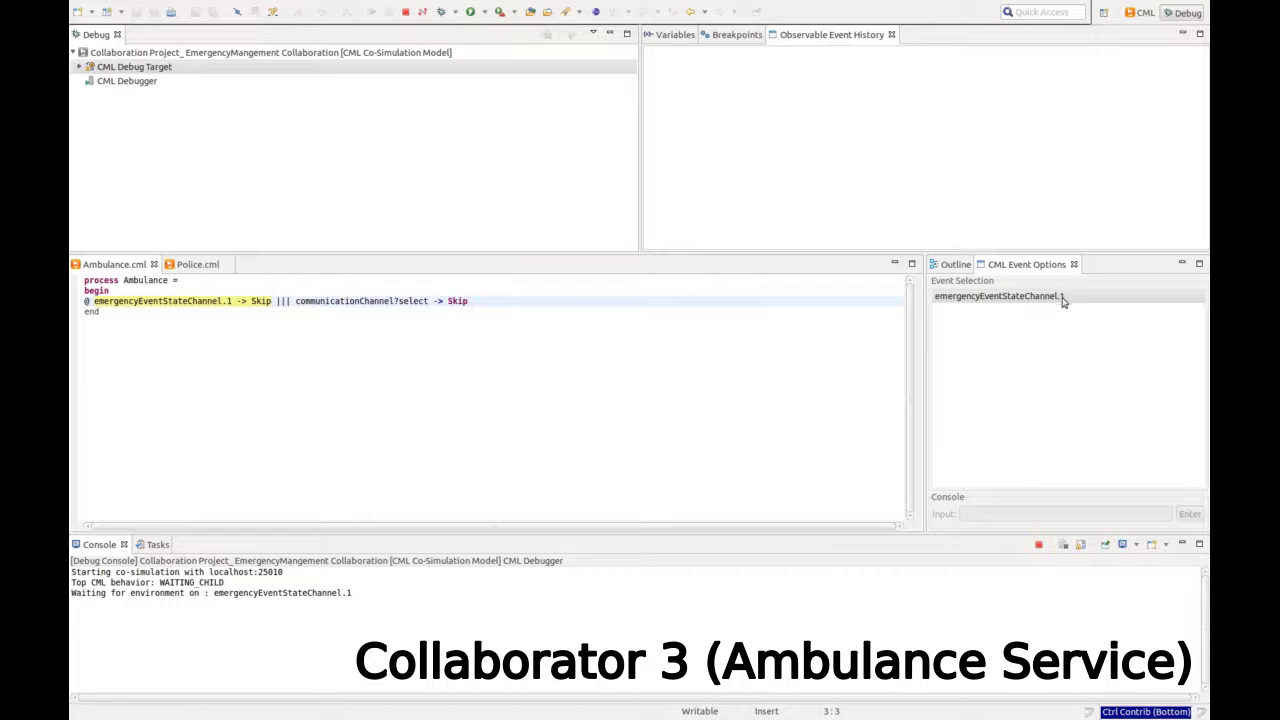
{"action": "double_click", "coordinate": [1062, 297]}
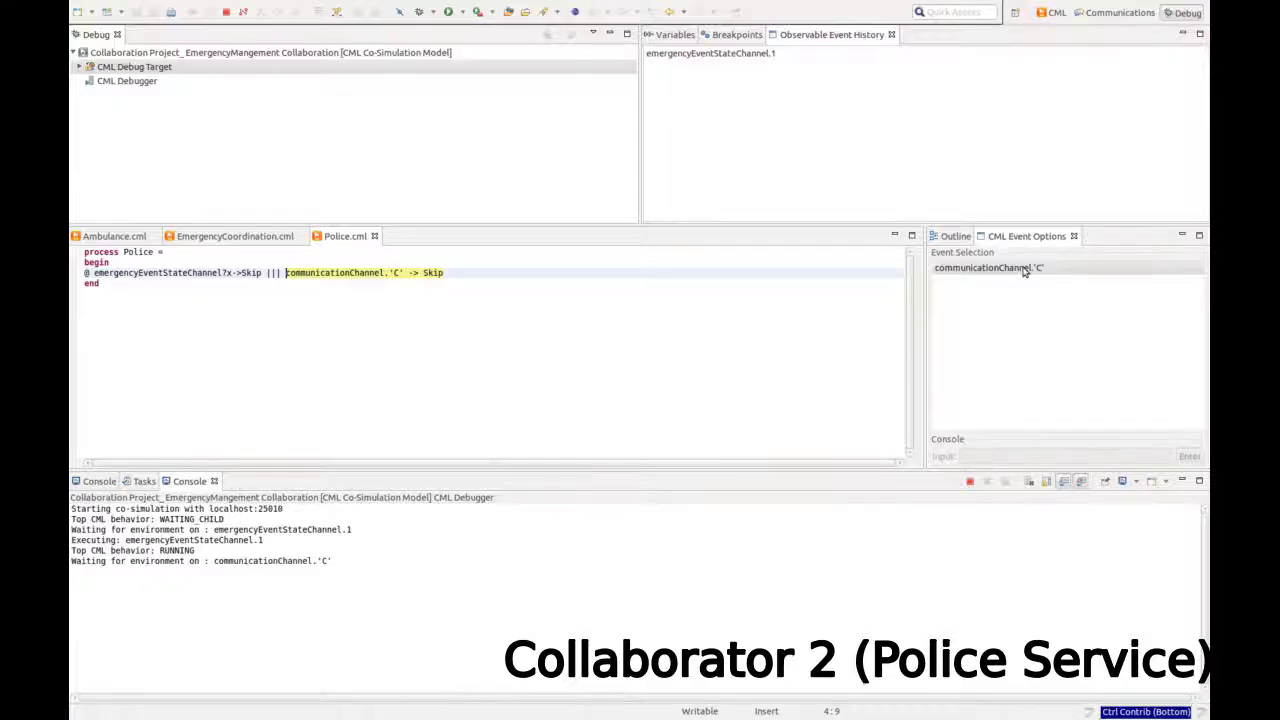
{"action": "double_click", "coordinate": [1024, 270]}
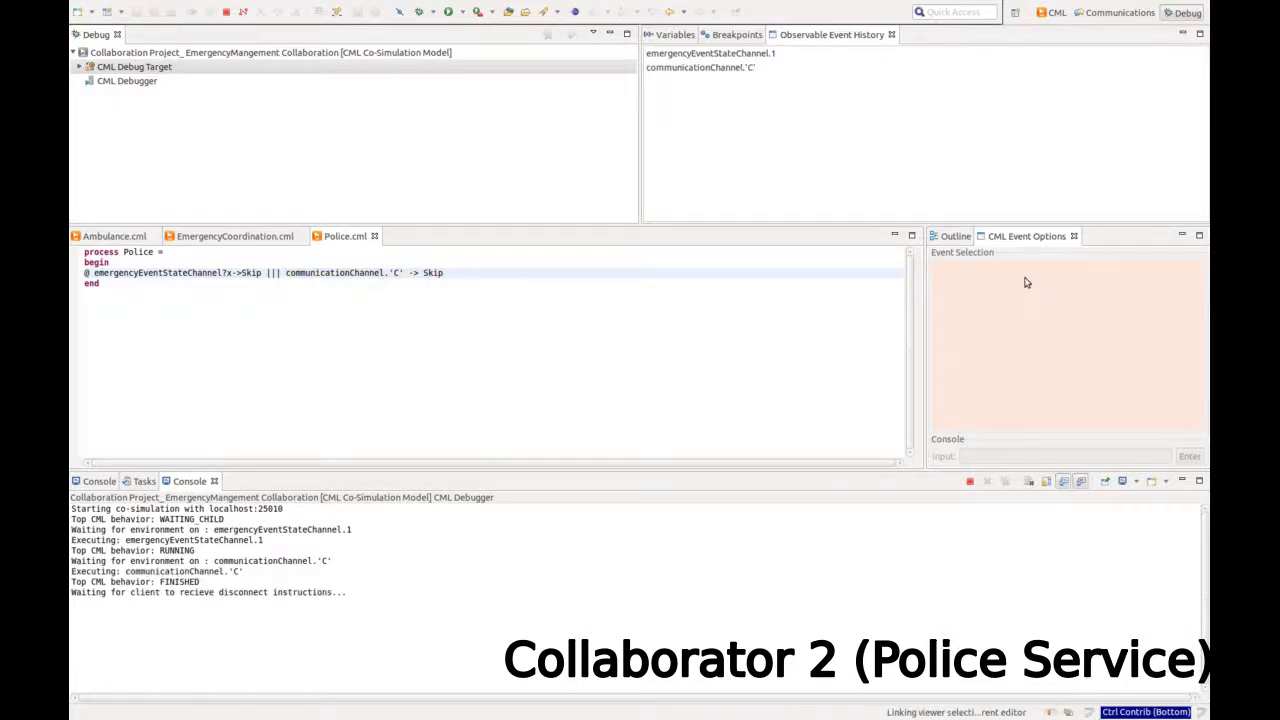